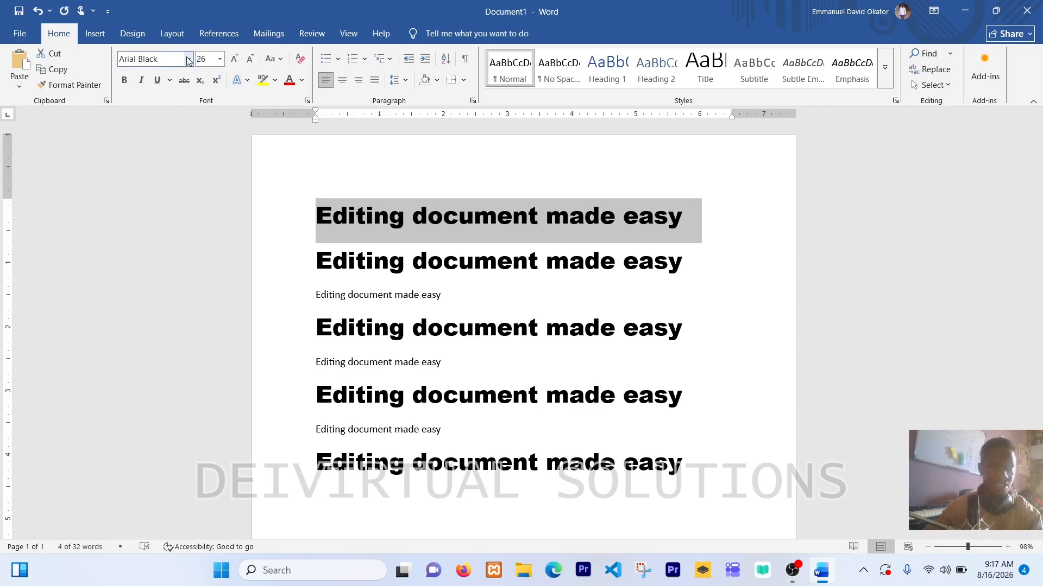
Step: Change the font of the selected first line to Algerian and open its font size choices
left_click(189, 59)
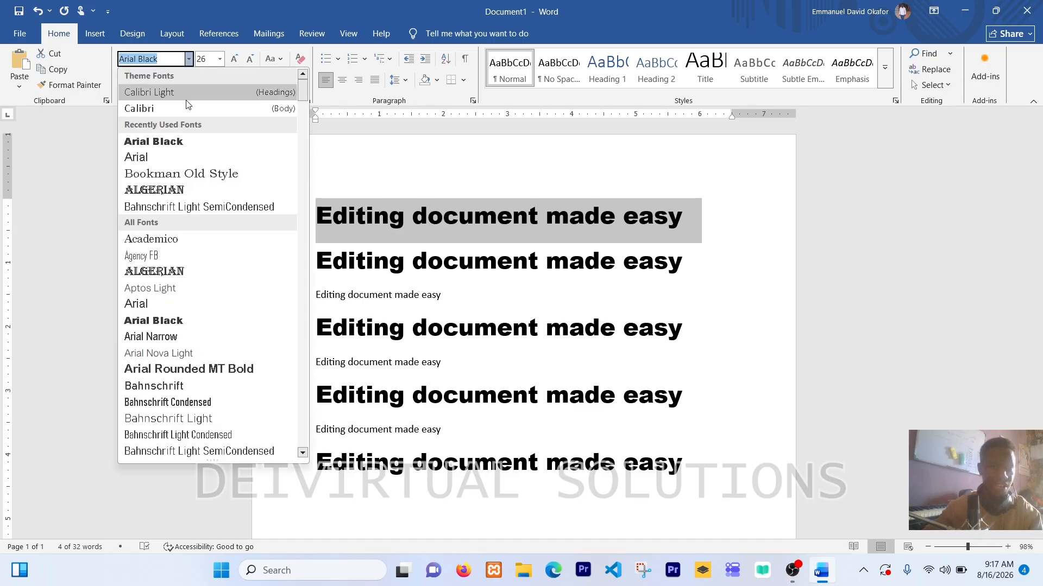
left_click(157, 272)
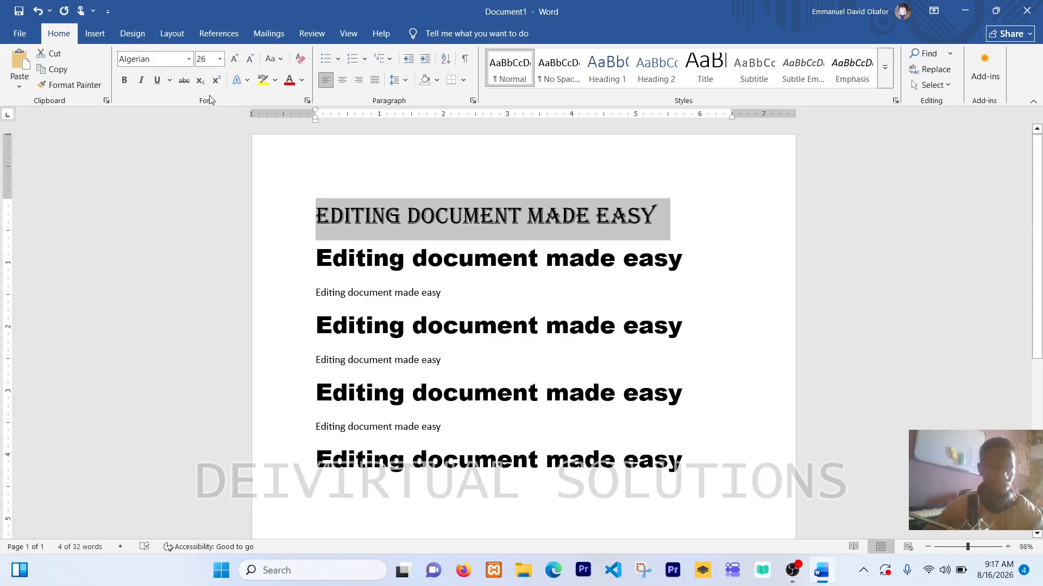
left_click(219, 59)
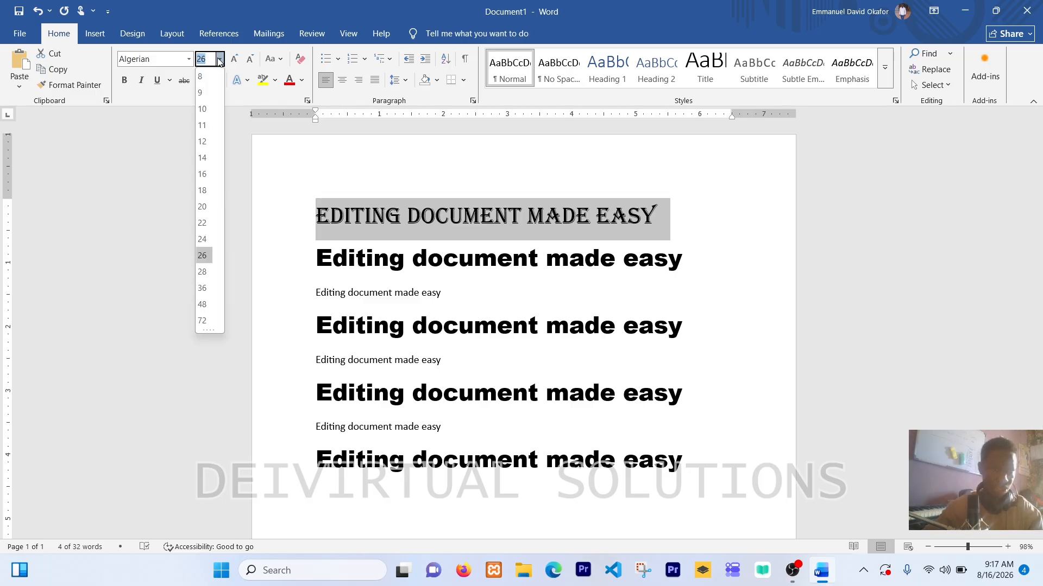
Step: Set the font of the selected first line to Times New Roman
left_click(137, 61)
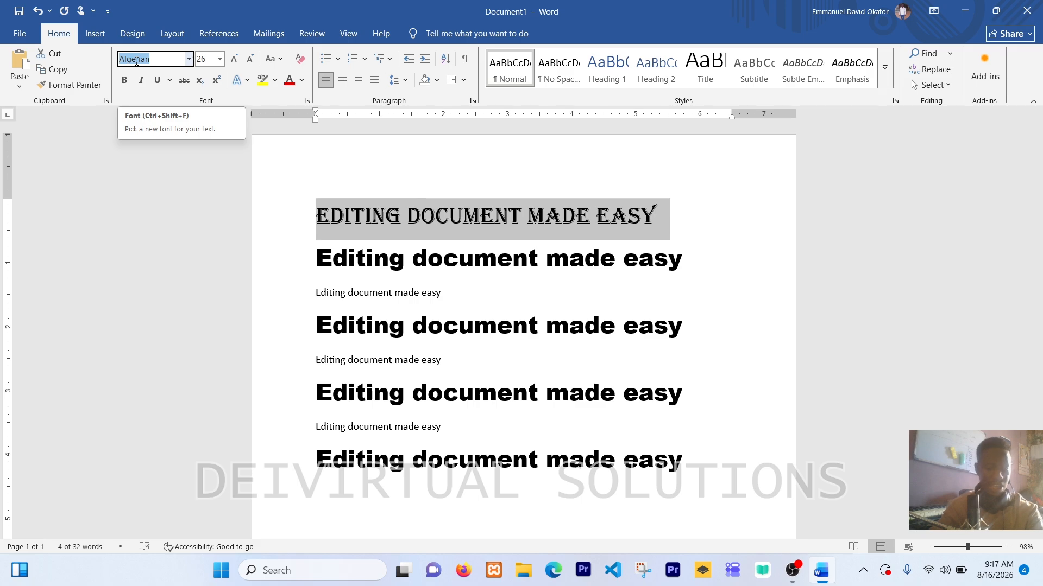
type("Ti")
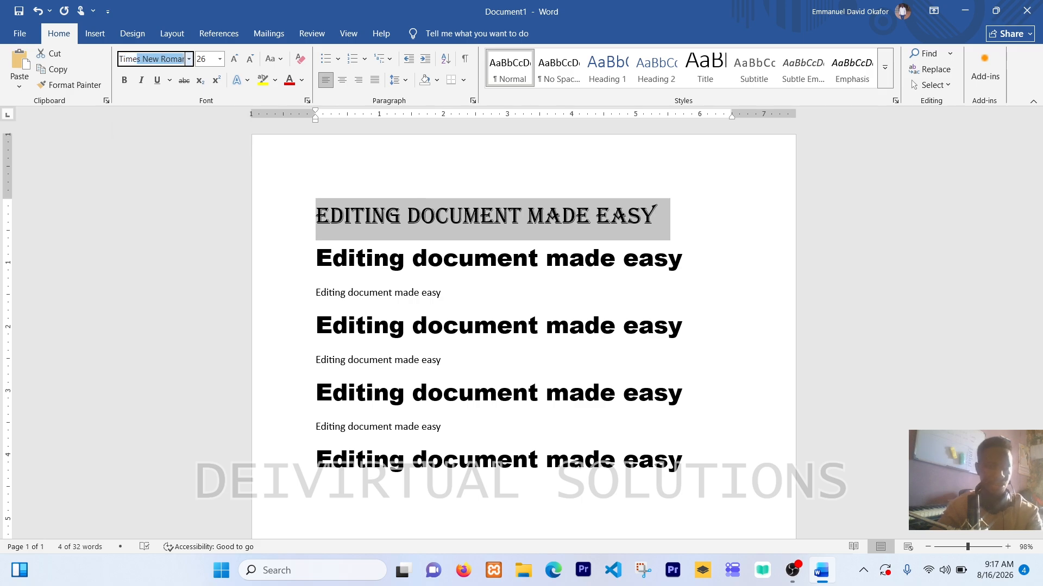
type("me")
key("Return")
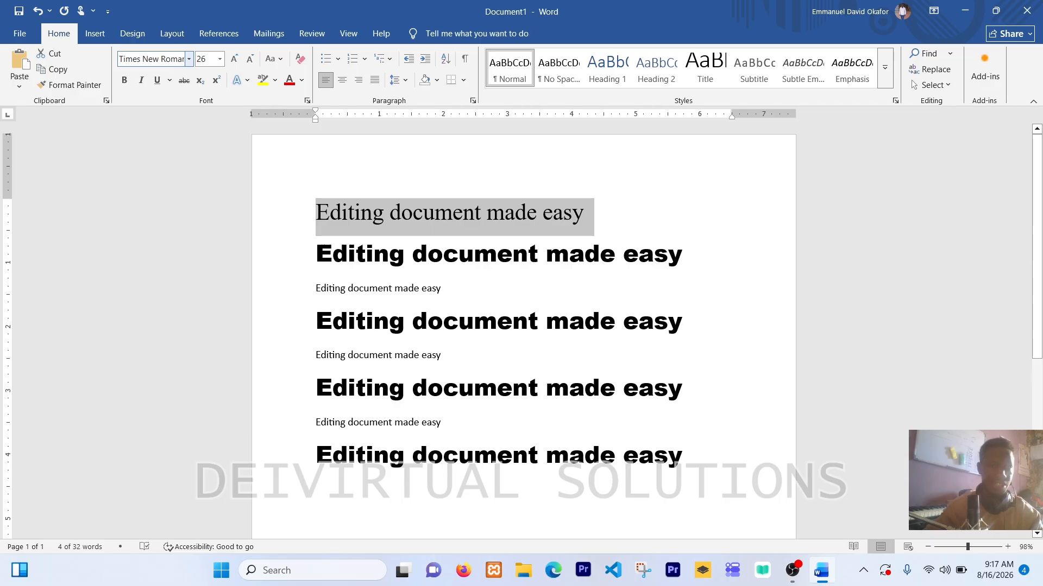
Step: Set the font size of the selected first line to 60
left_click(201, 60)
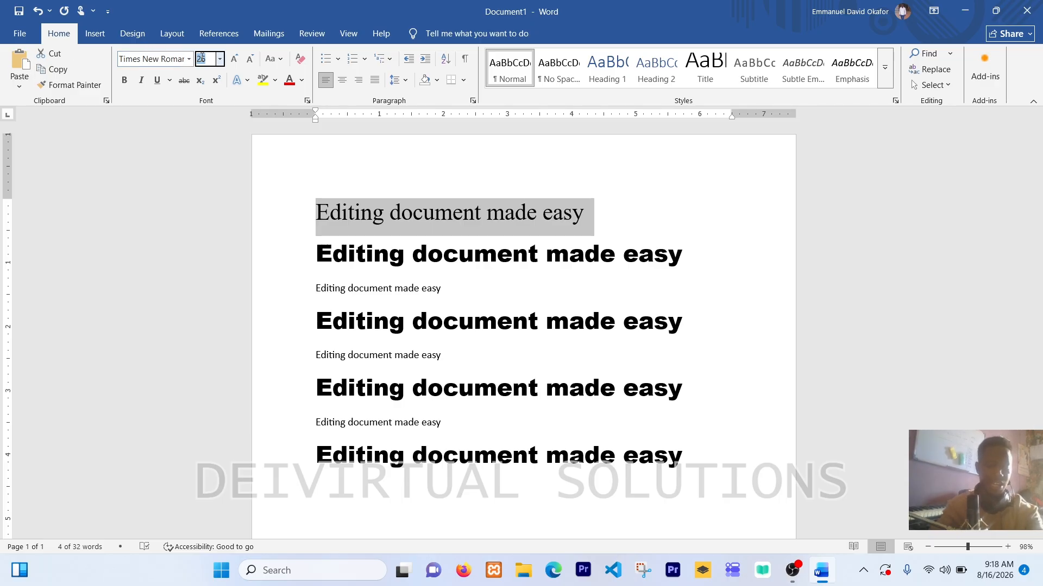
type("60")
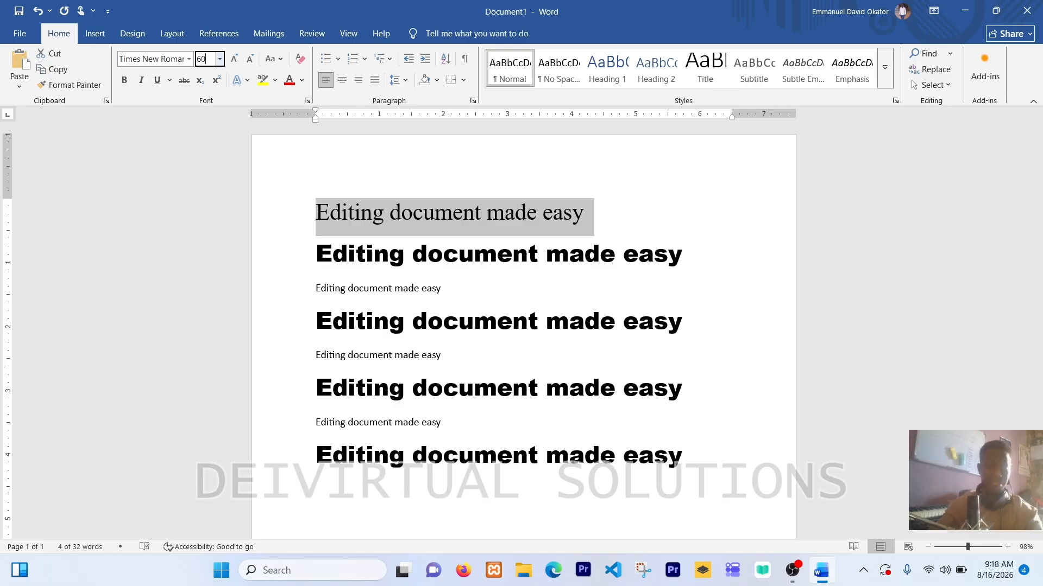
key("Return")
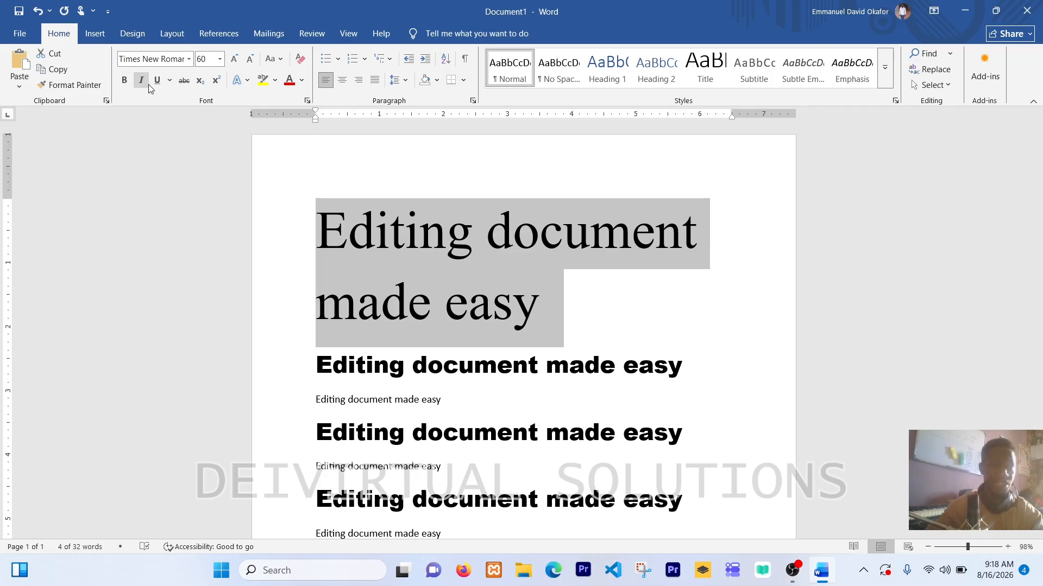
Step: Apply bold, italic and underline formatting to the selected first line
left_click(124, 82)
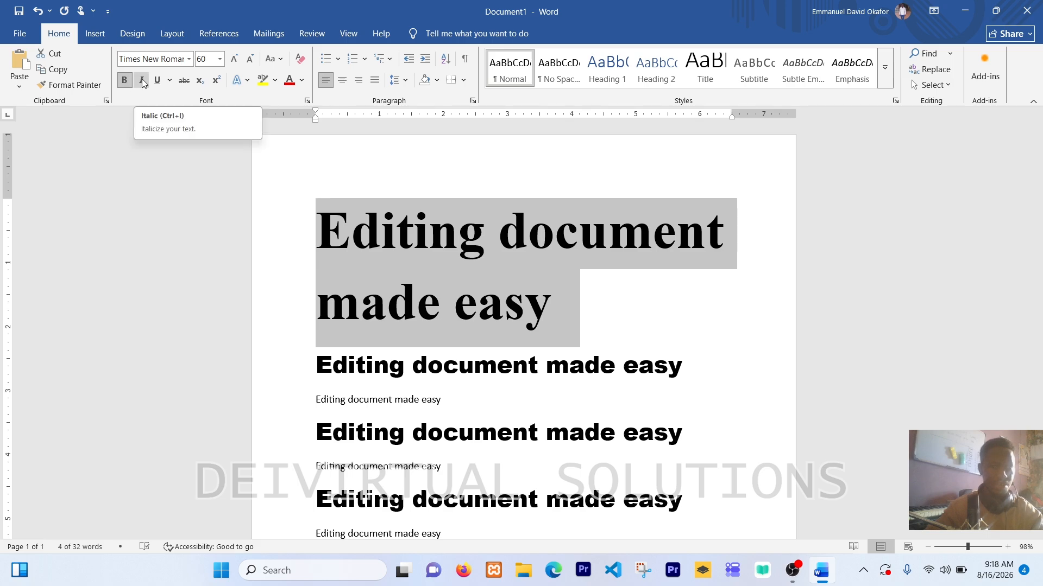
left_click(142, 82)
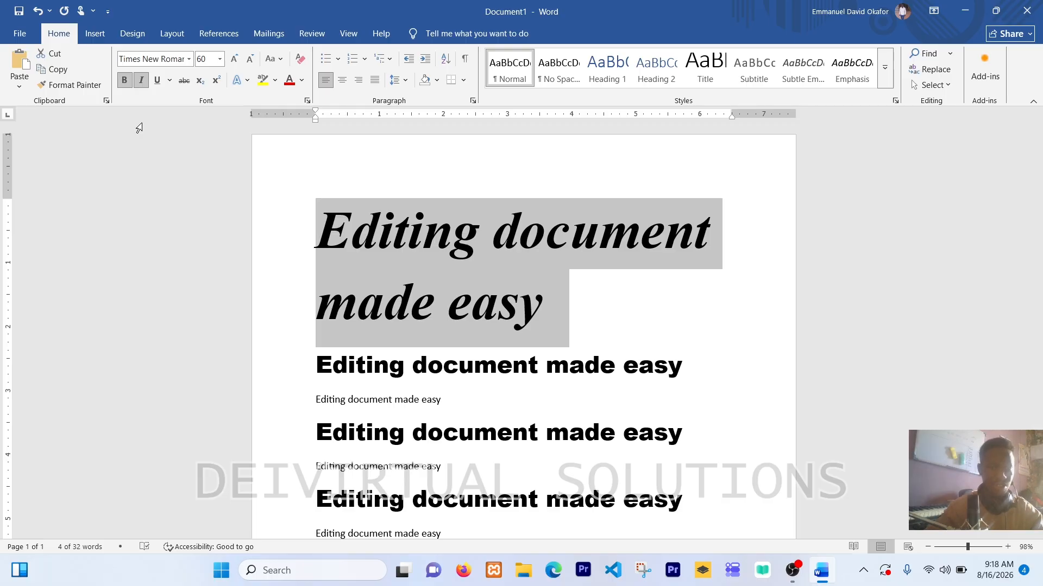
left_click(157, 81)
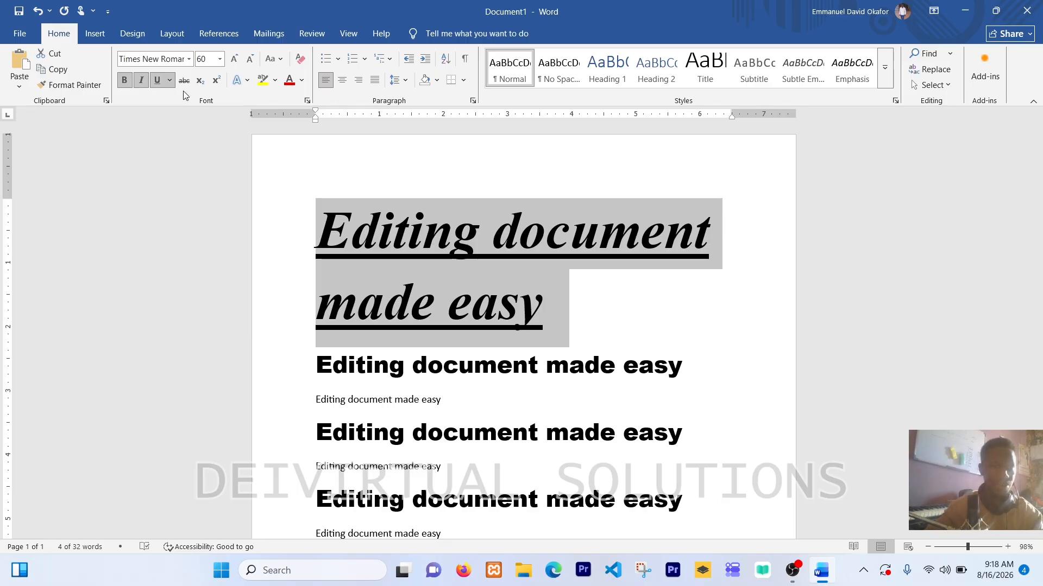
Step: Apply strikethrough to the second "Editing document made easy" line, directly below the large heading
left_click(319, 367)
left_click_drag(319, 367, 653, 353)
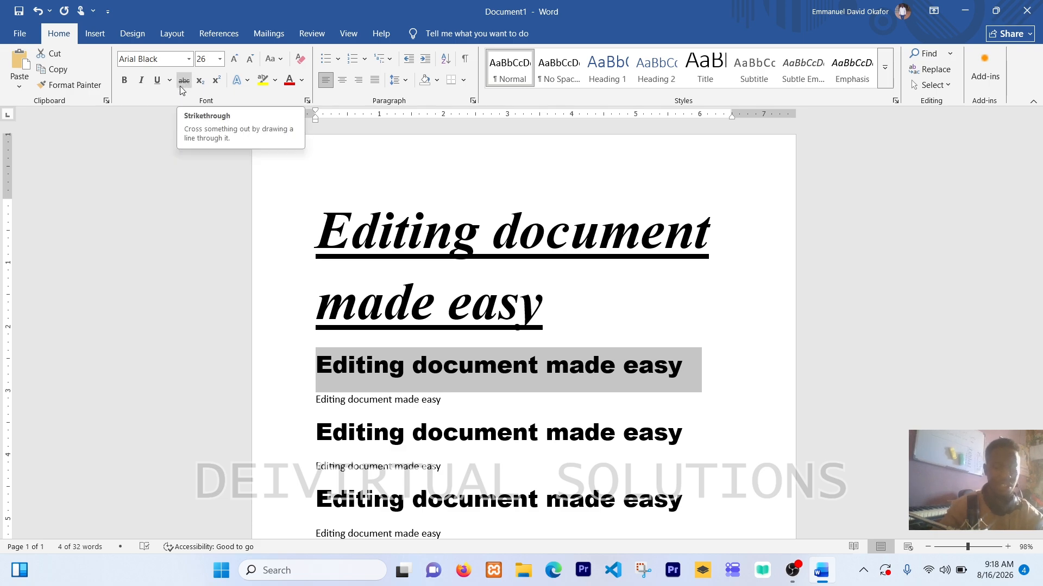
scroll(180, 86, "up", 2, "ctrl")
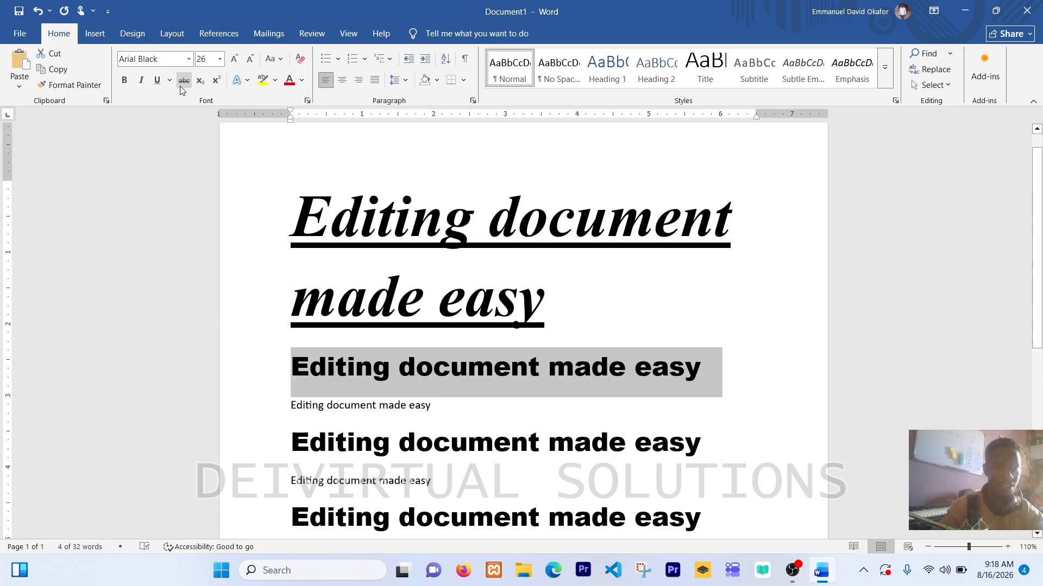
scroll(180, 86, "up", 1, "ctrl")
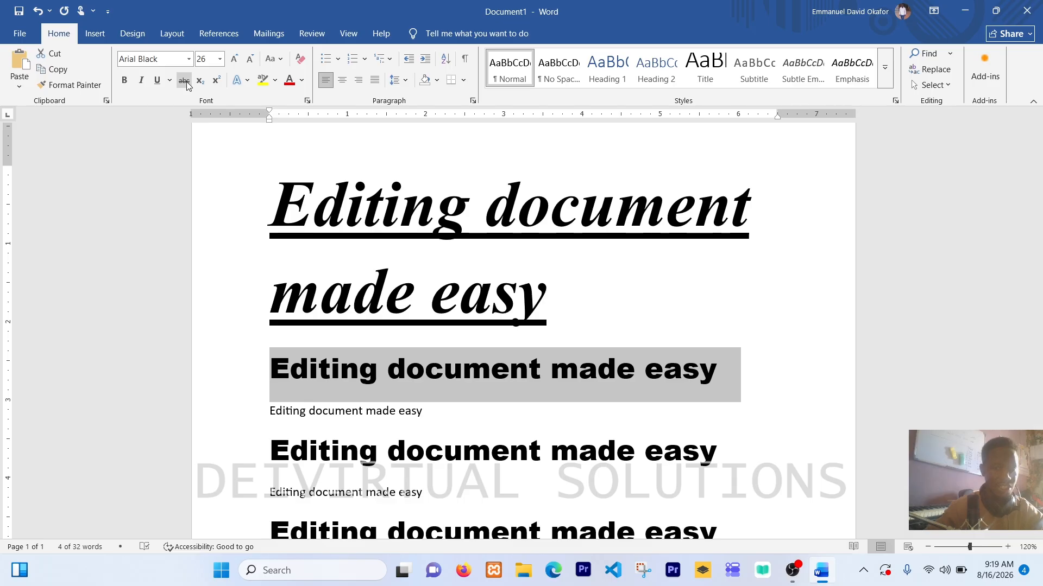
left_click(185, 82)
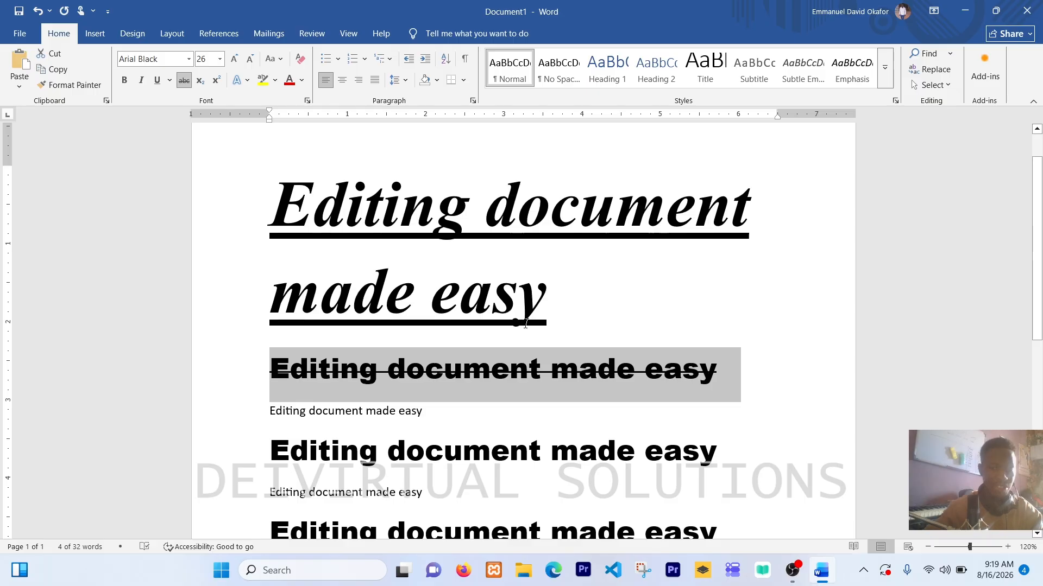
Step: Start a new line after the last "Editing document made easy" line of the document
scroll(526, 323, "down", 7)
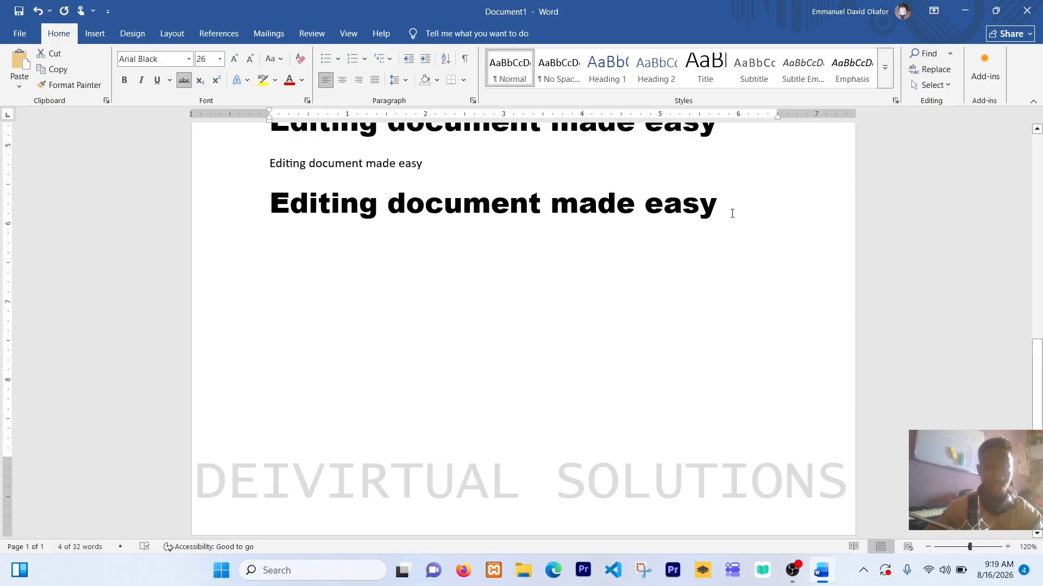
left_click(729, 212)
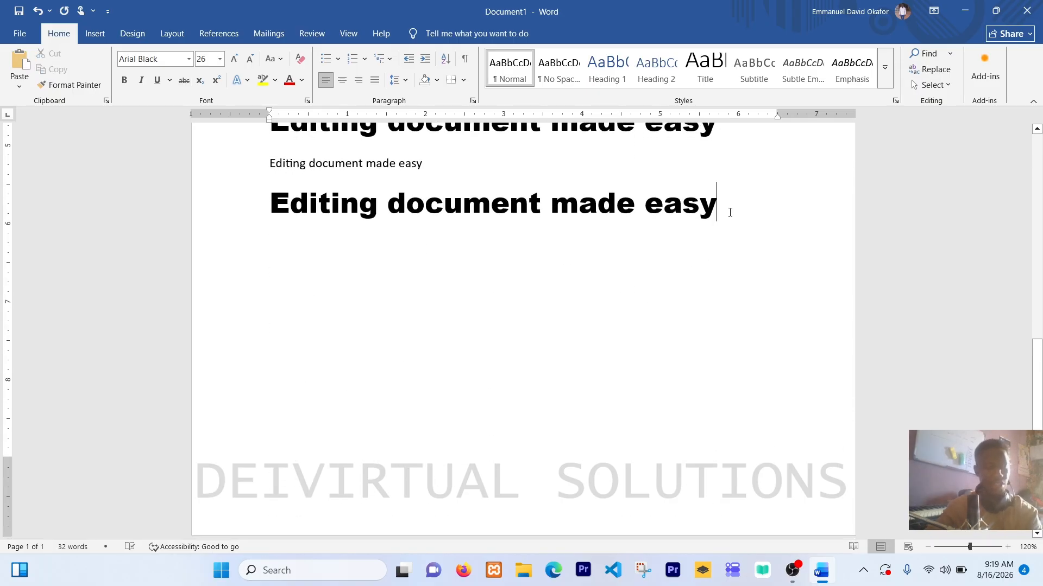
key("Return")
key("Return")
Step: Try a further new line with an "x" at font size 28, and remove both the letter and that line
left_click(234, 60)
type("x")
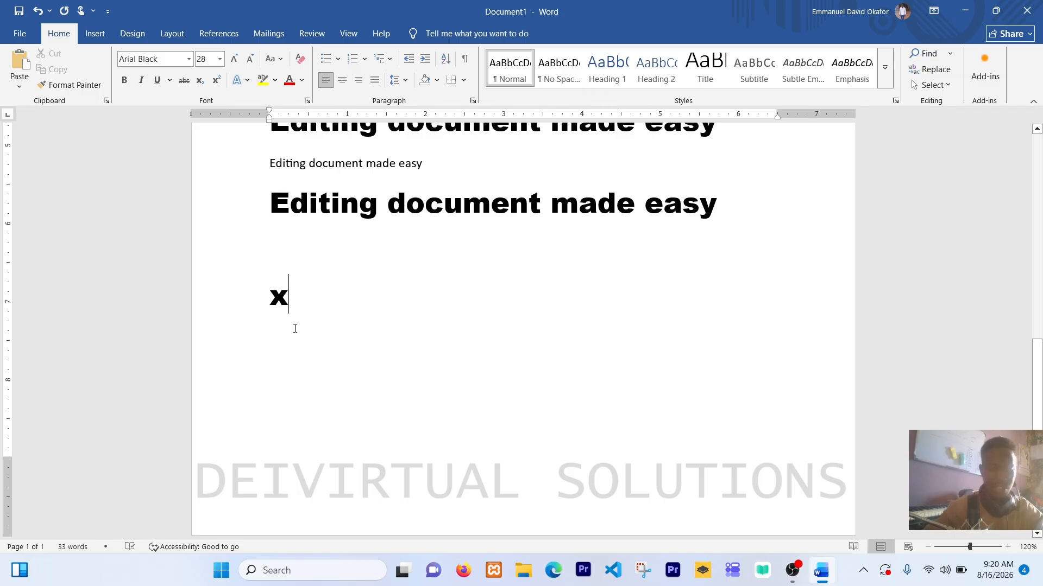
key("BackSpace")
key("BackSpace")
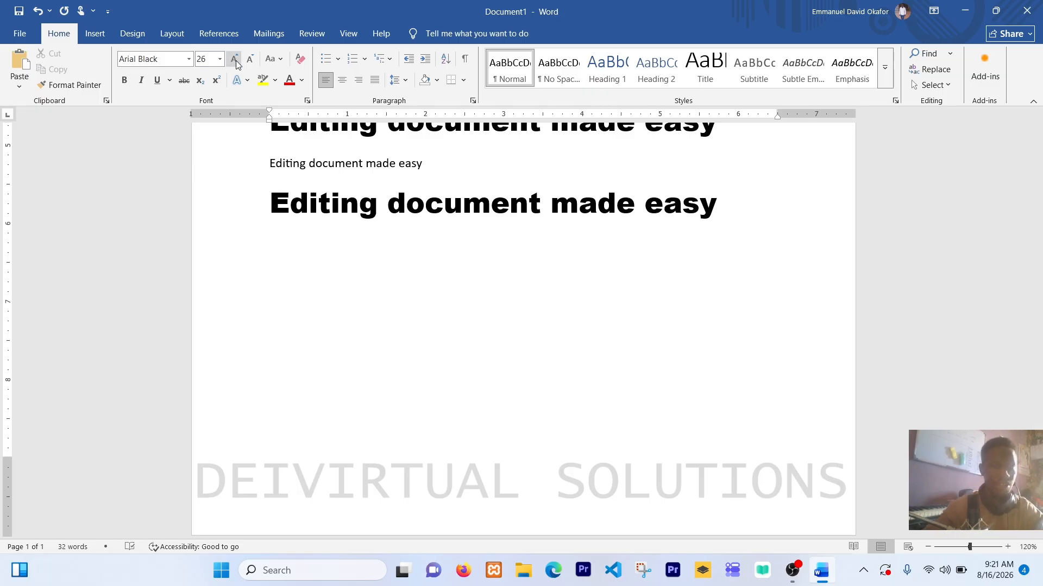
left_click(202, 61)
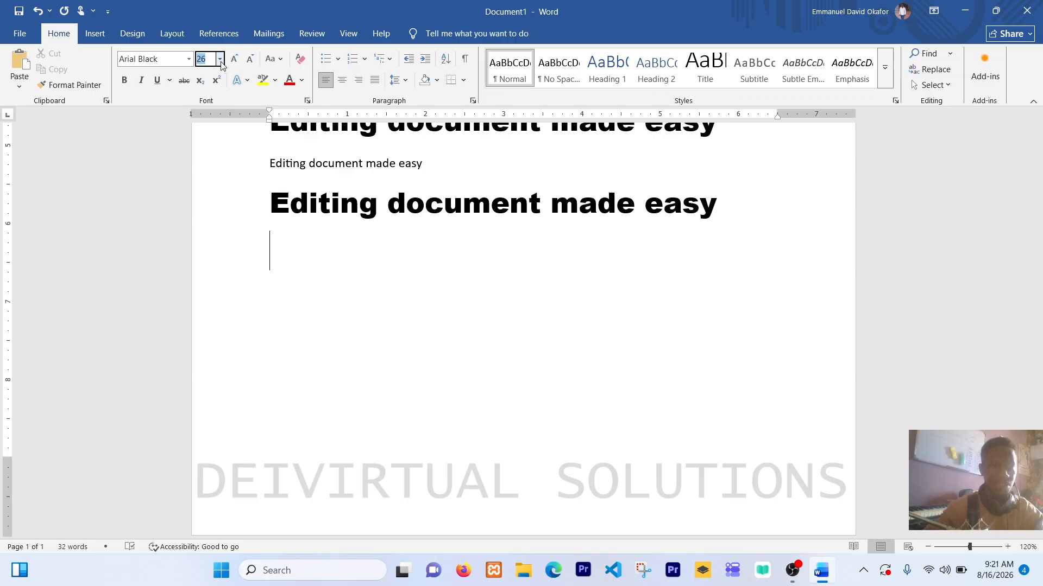
left_click(221, 62)
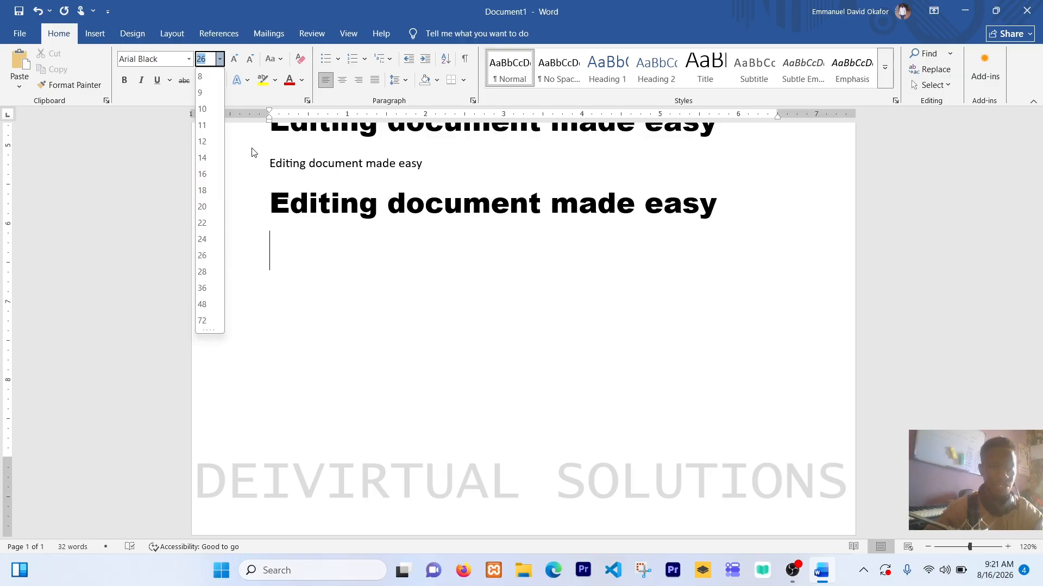
left_click(271, 243)
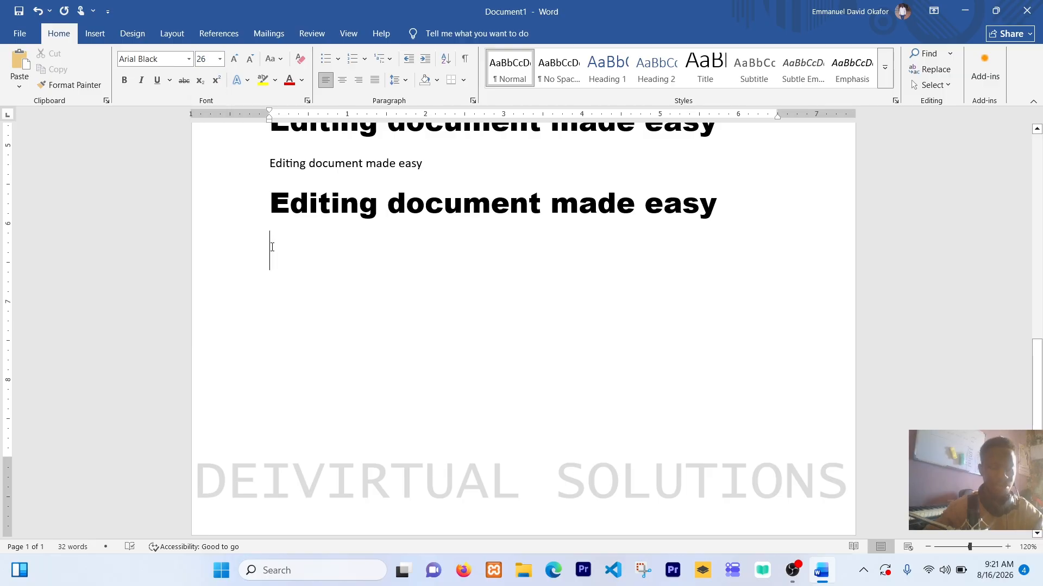
Step: Enter "hhh" on the empty line below the last sentence and grow its font size to 72
type("hhh")
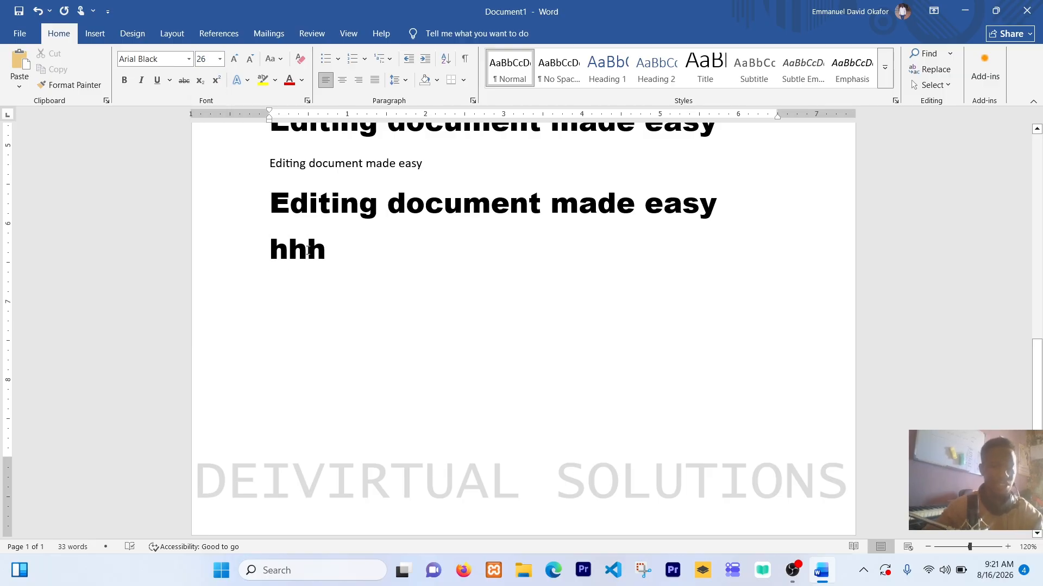
left_click_drag(270, 251, 370, 257)
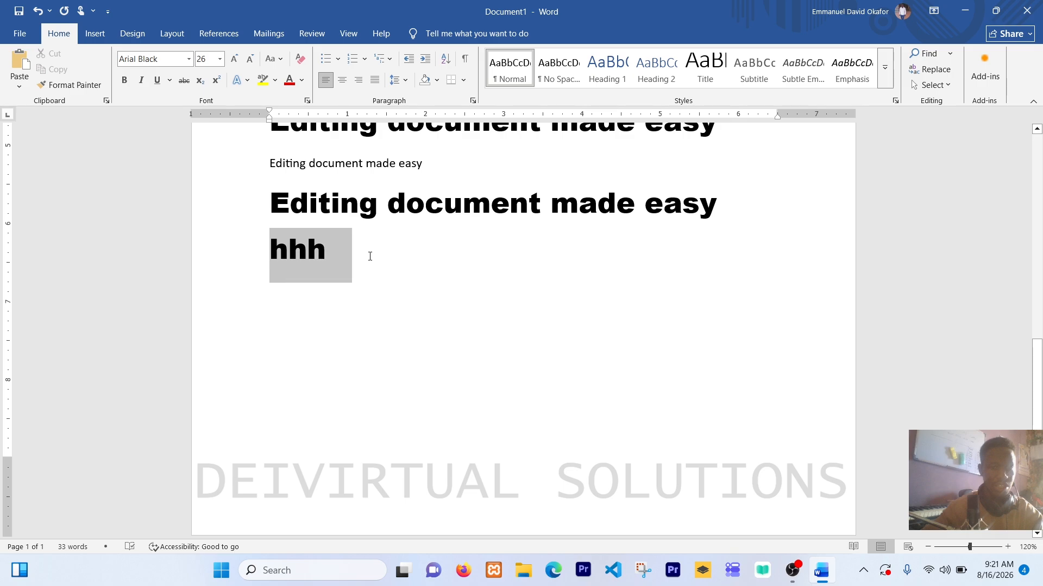
left_click(234, 63)
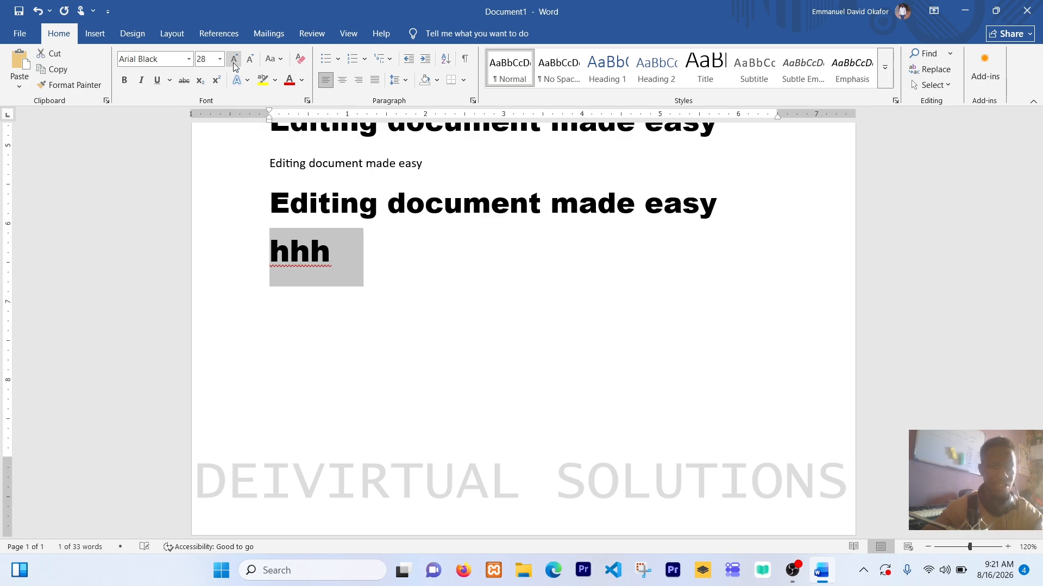
left_click(234, 64)
left_click(234, 63)
left_click(234, 63)
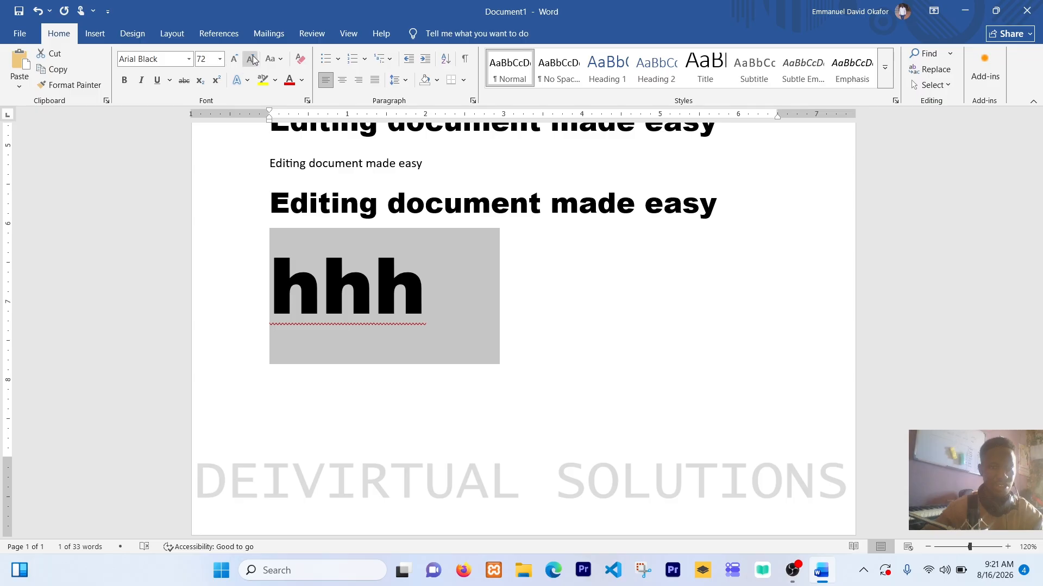
Step: Shrink the font size of "hhh" to 22
left_click(252, 60)
left_click(252, 59)
left_click(252, 60)
left_click(252, 60)
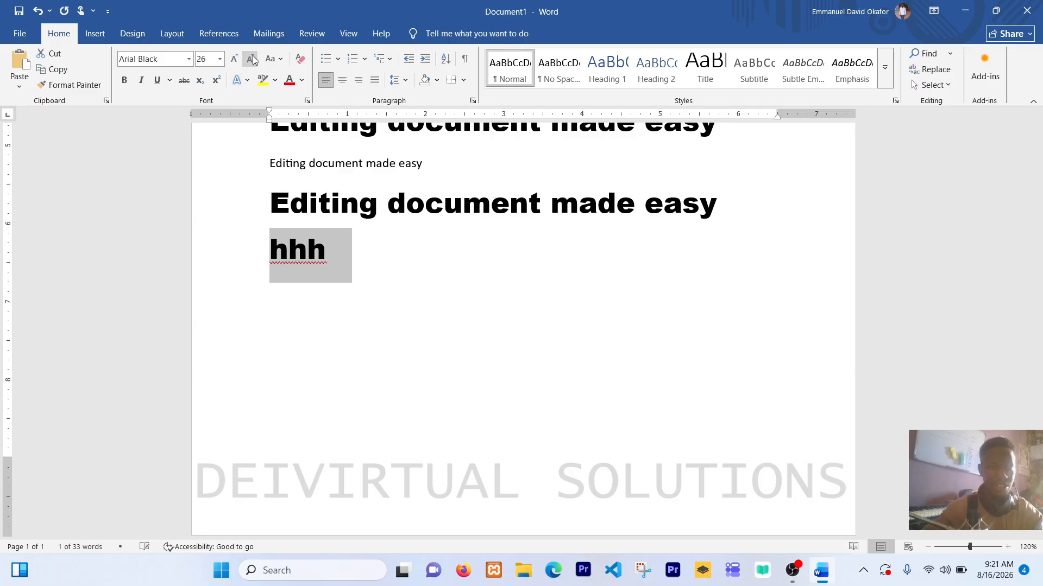
left_click(252, 59)
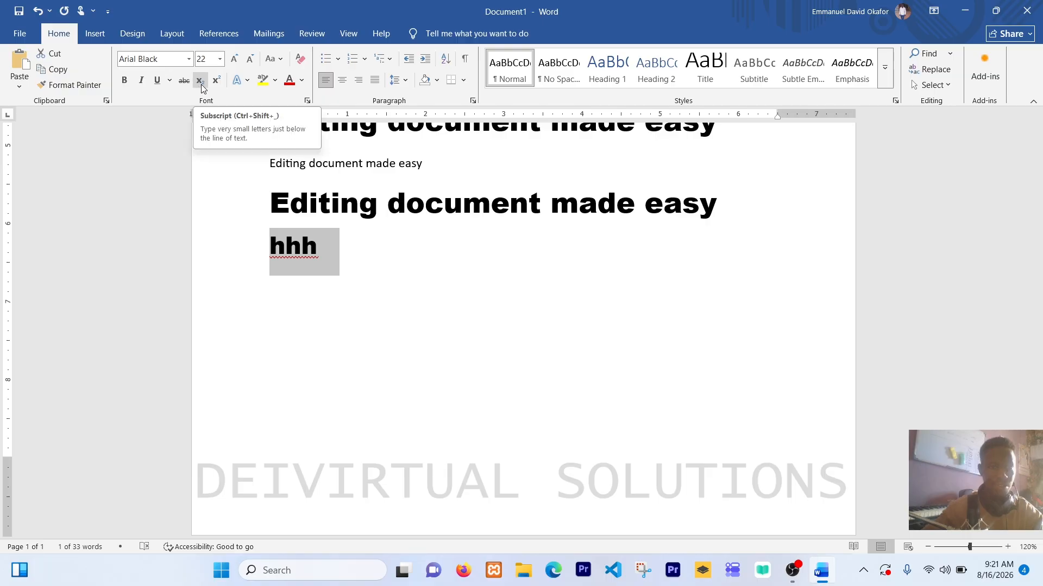
Step: Enter "x" on a separate line below "hhh" and grow its font size to 72
left_click(301, 305)
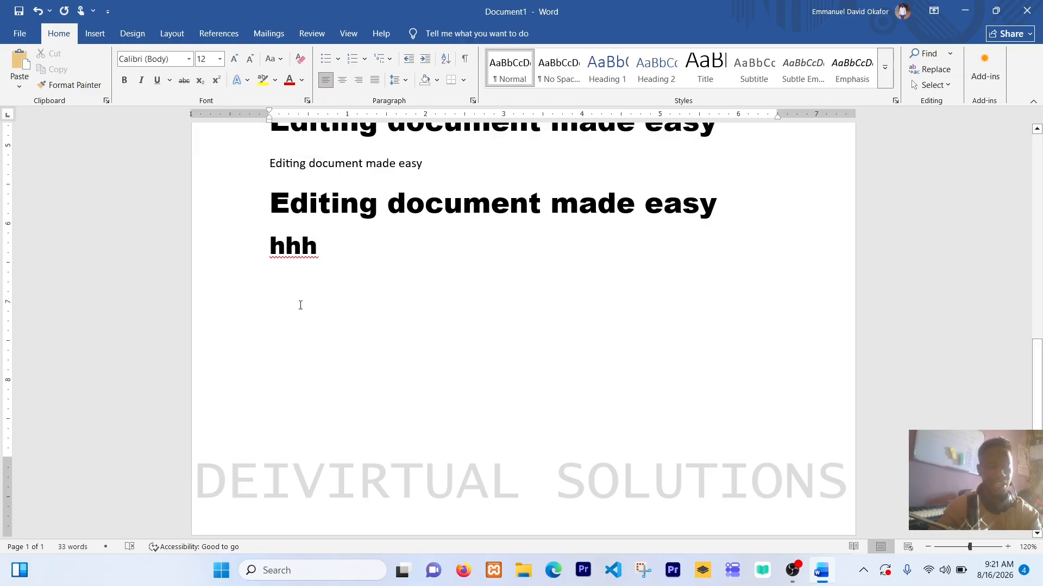
type("x")
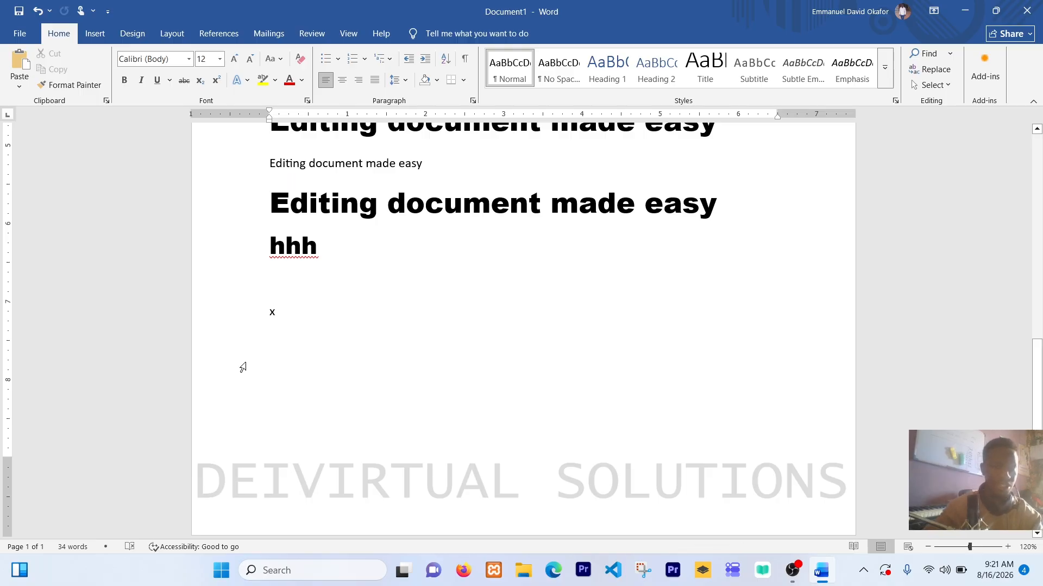
left_click(208, 312)
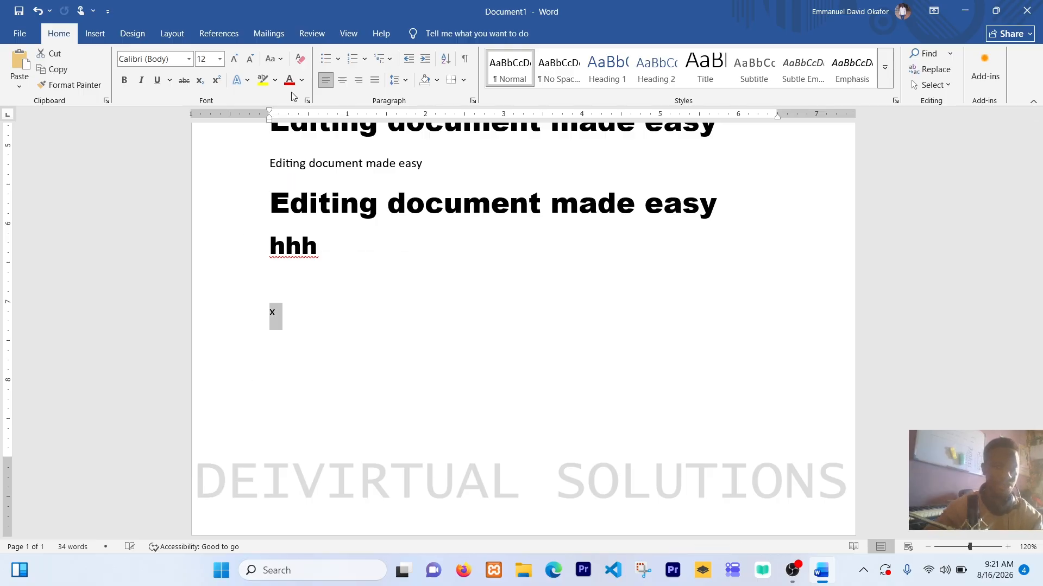
left_click(234, 59)
left_click(235, 59)
left_click(235, 59)
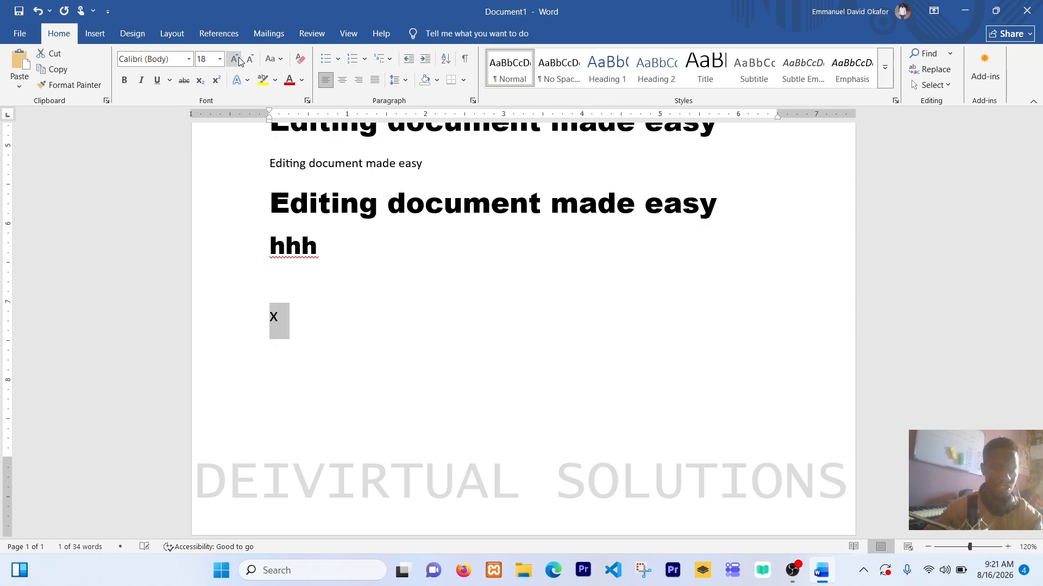
left_click(234, 59)
left_click(235, 59)
left_click(234, 58)
left_click(235, 58)
left_click(234, 59)
left_click(235, 59)
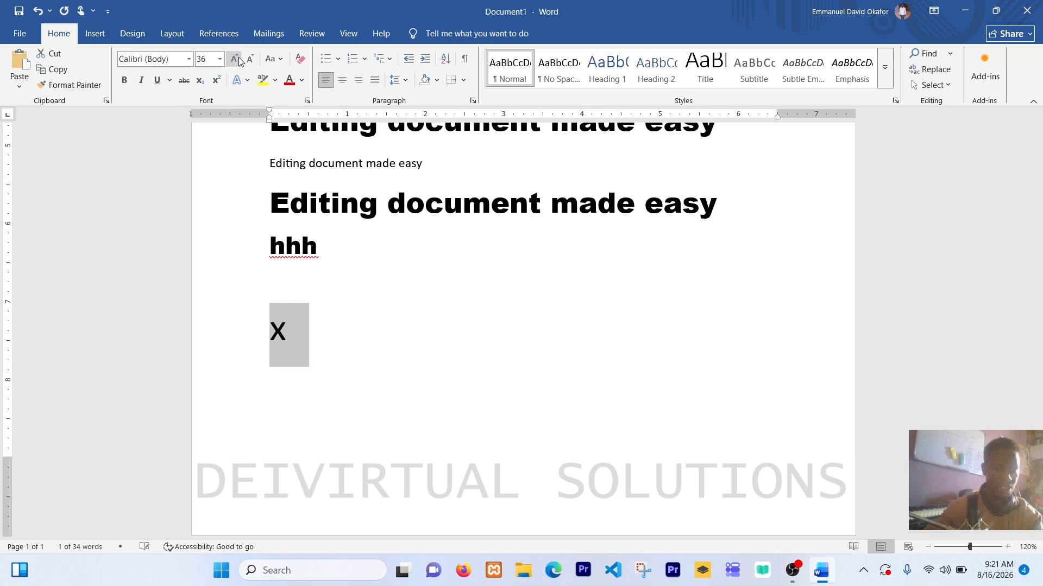
left_click(235, 58)
left_click(235, 59)
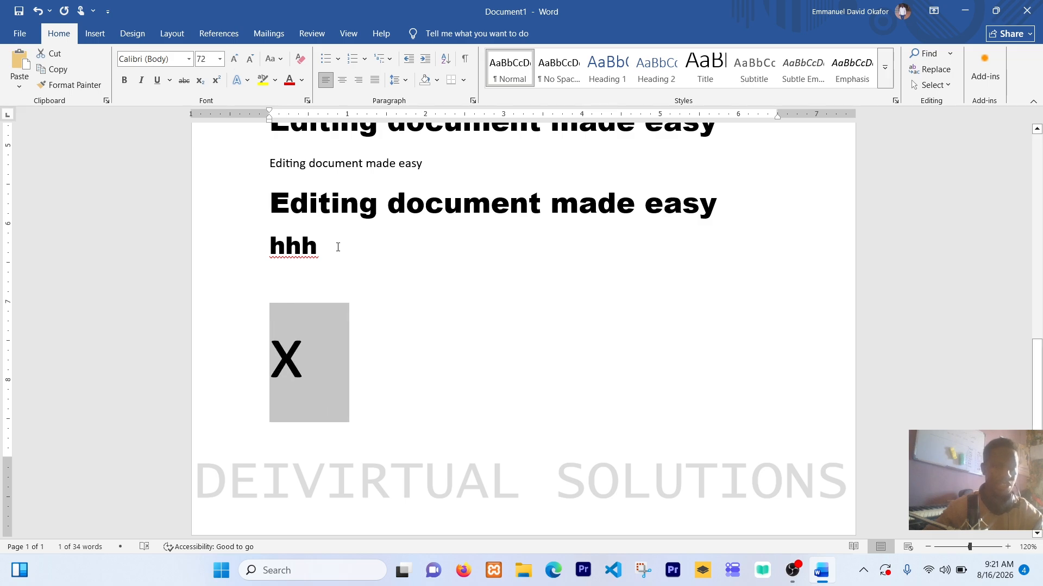
Step: Add a superscript 2 directly after the large x and turn superscript off again
left_click(307, 359)
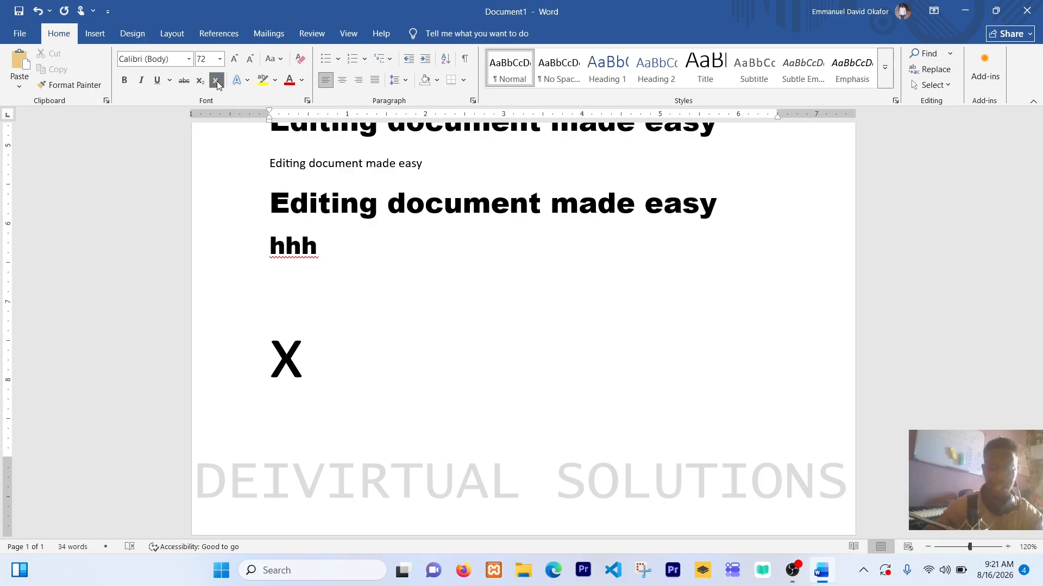
type("2")
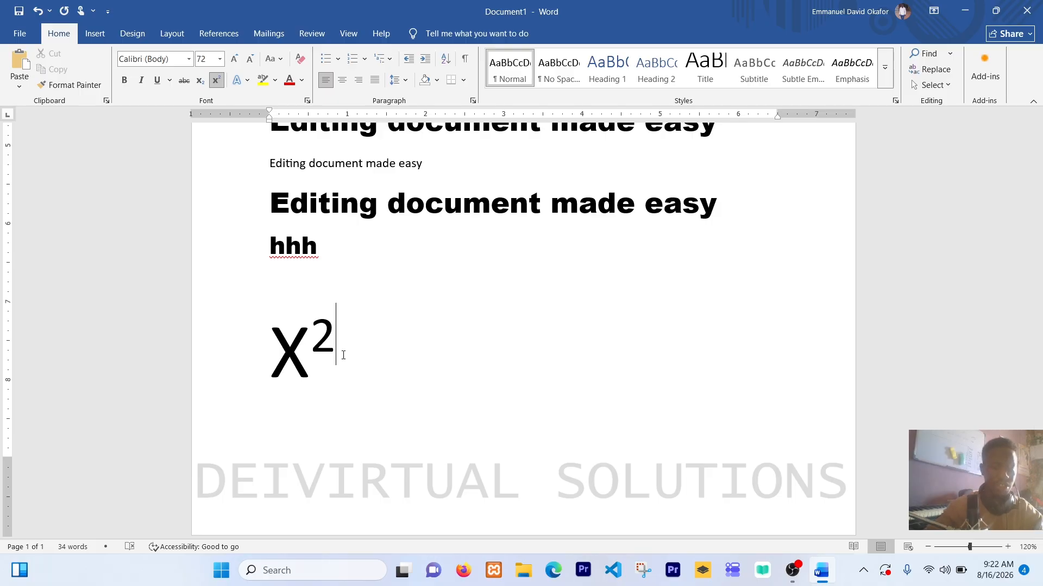
left_click(216, 81)
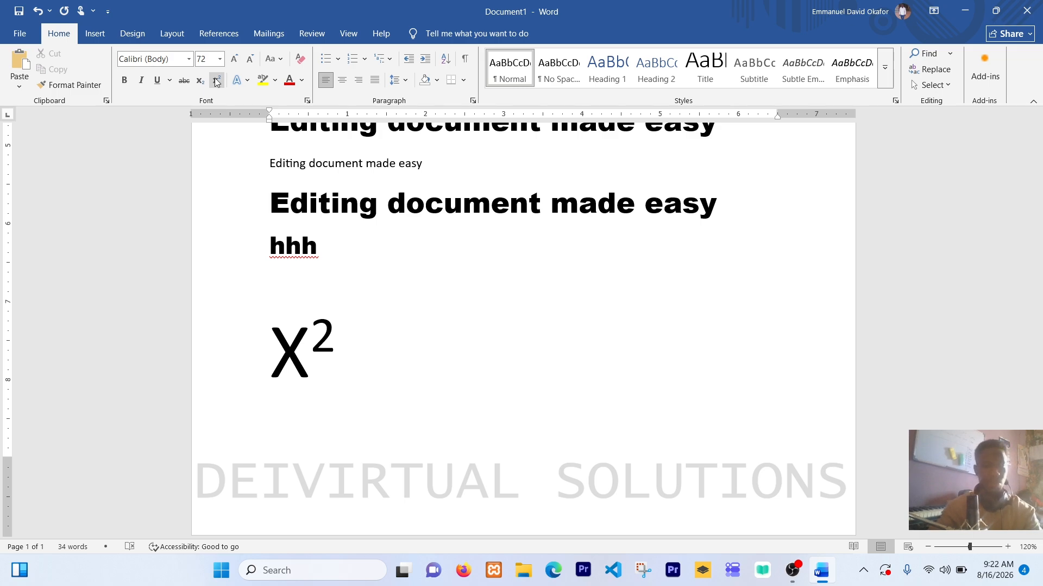
Step: Continue the expression after the superscript 2 with "* x" in normal baseline text
type("8")
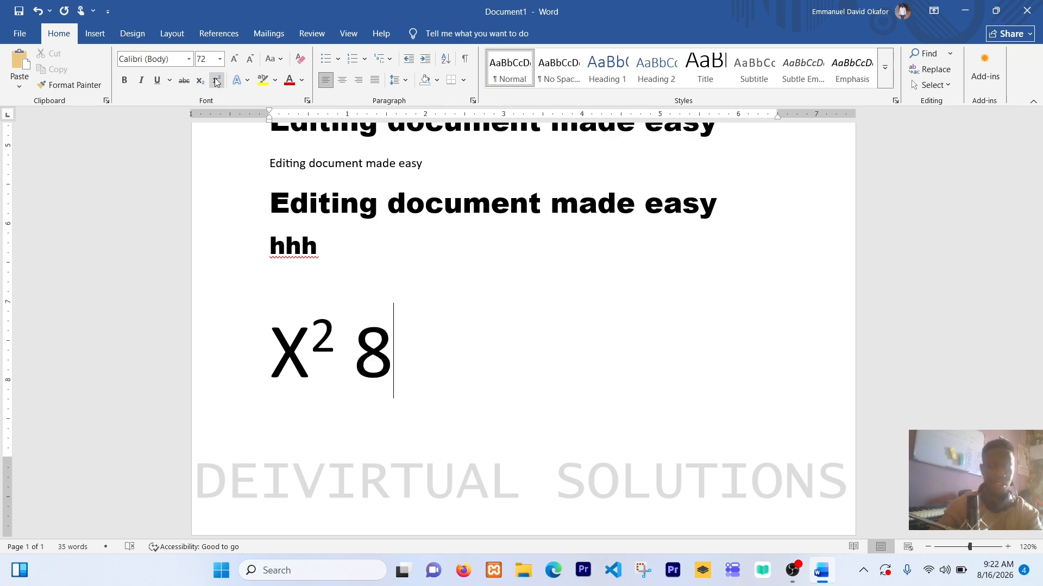
key("BackSpace")
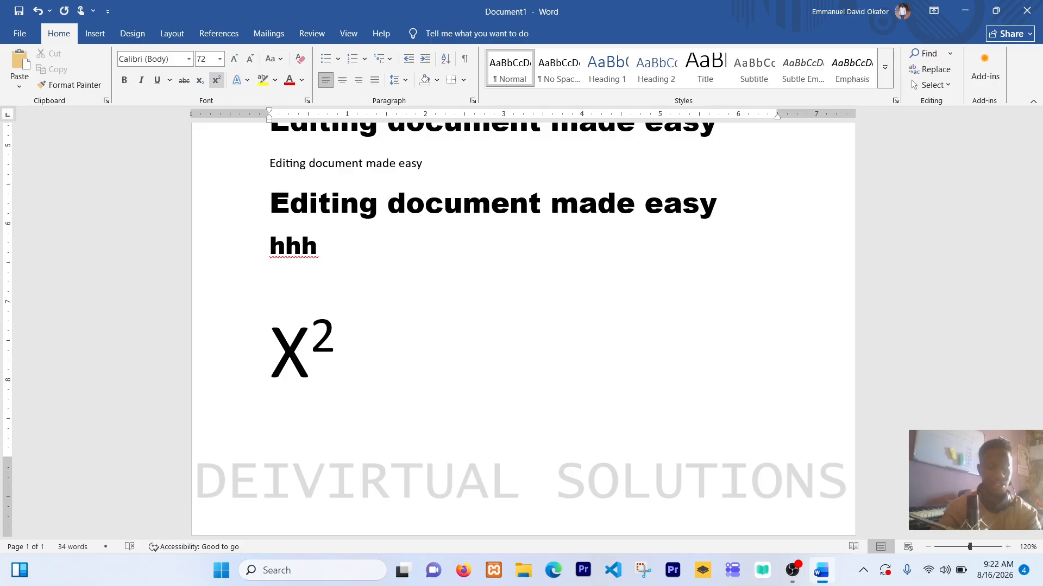
type("*")
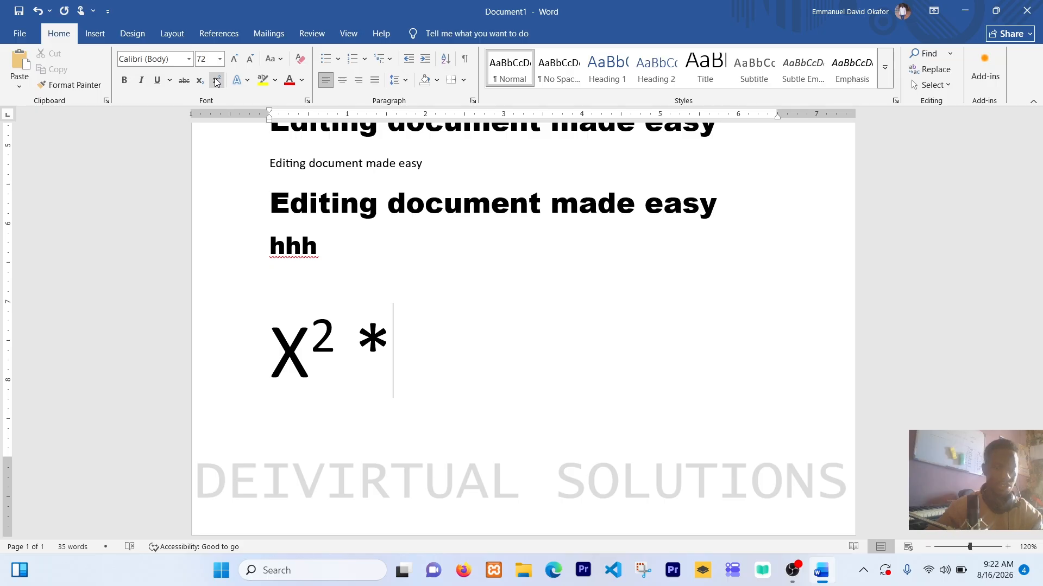
type("x")
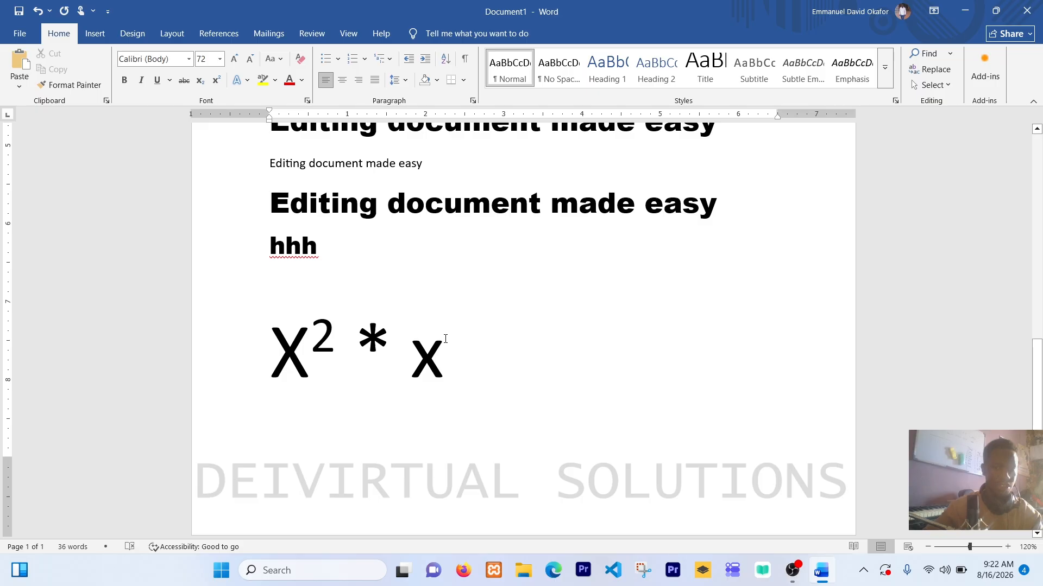
Step: Grow the second x to font size 100 and add a superscript 3 directly after it
left_click_drag(445, 340, 416, 336)
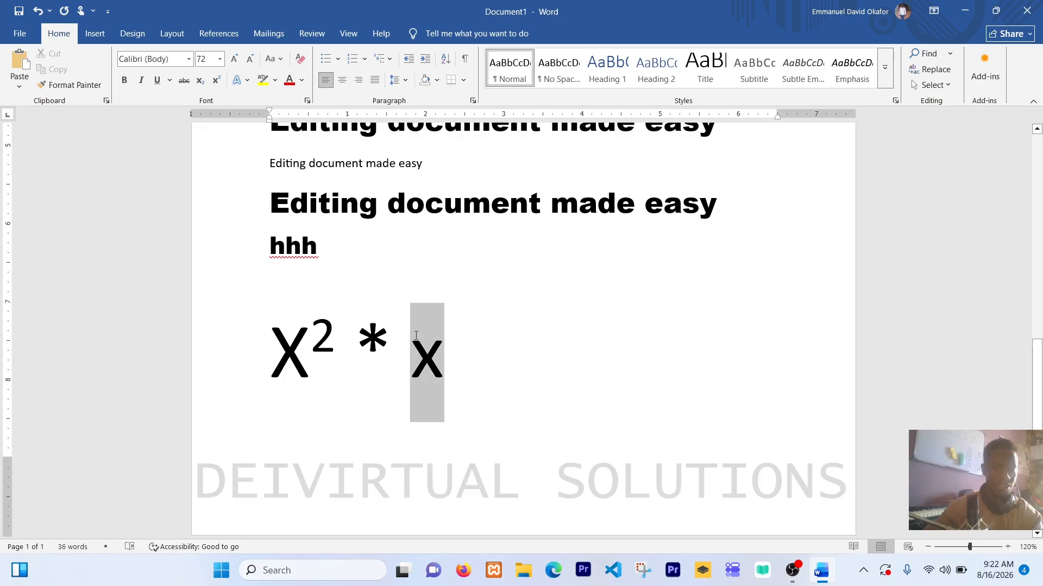
left_click(237, 59)
left_click(236, 59)
left_click(237, 59)
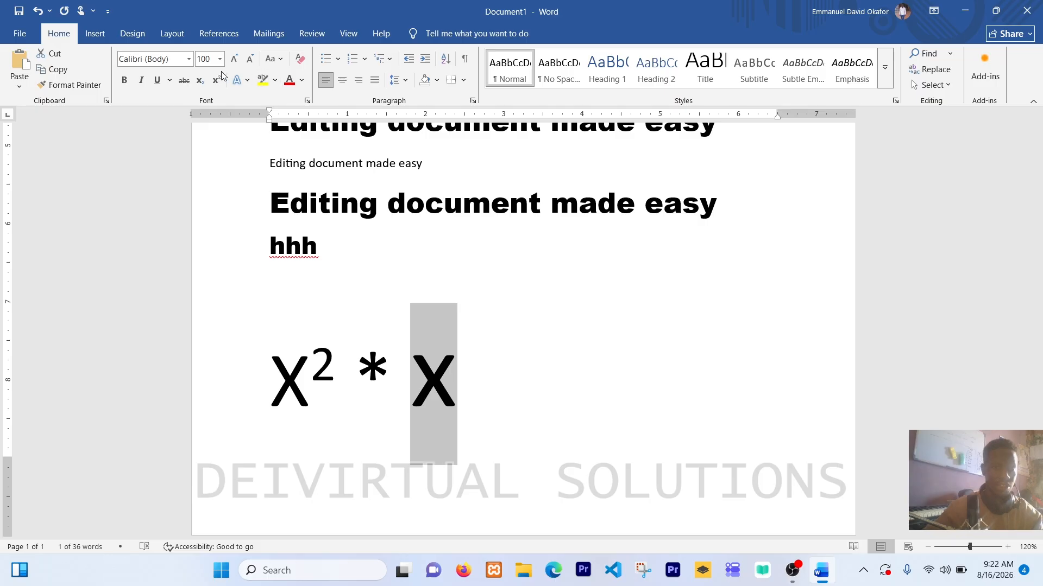
left_click(465, 373)
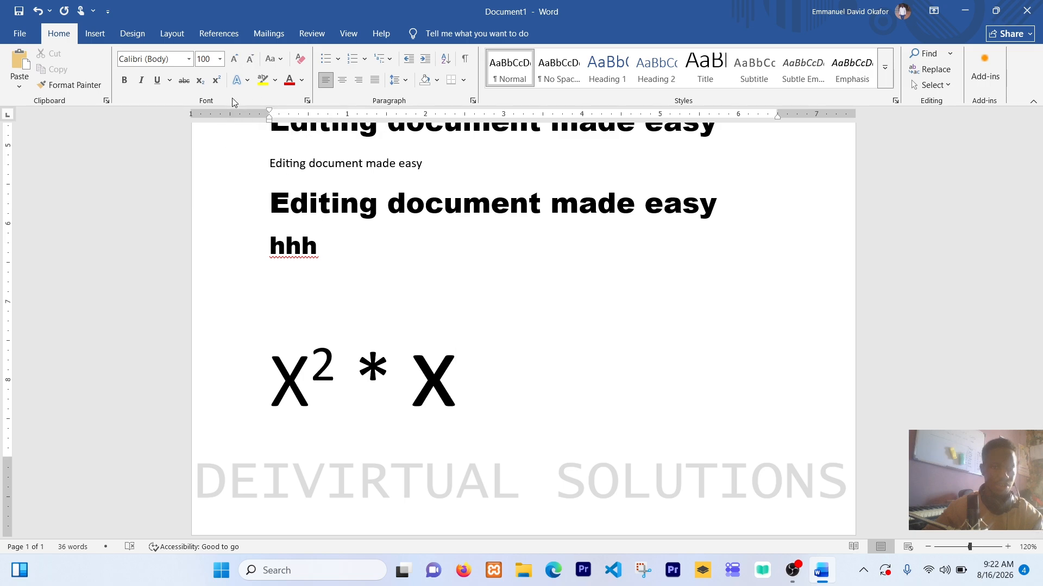
left_click(216, 81)
type("3")
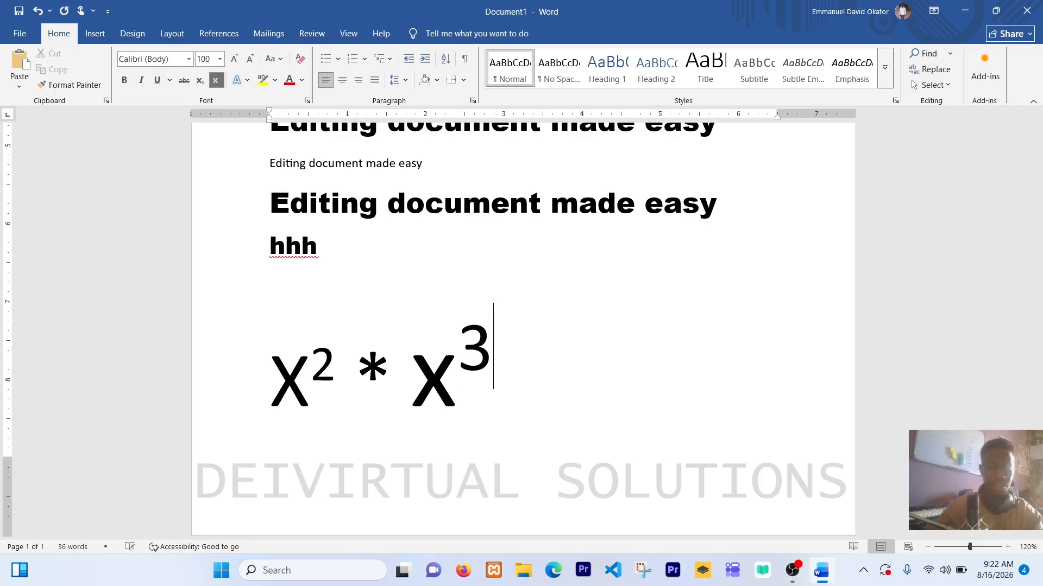